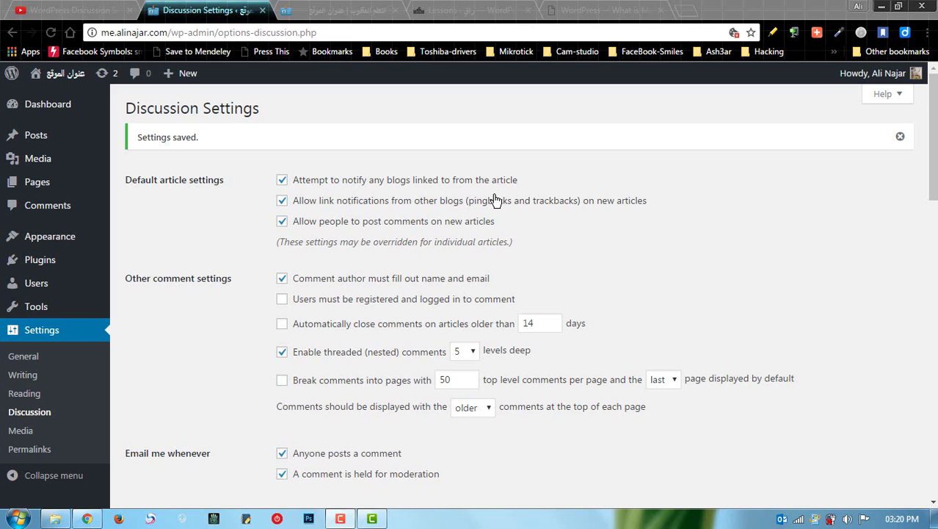
Step: Open the page for adding a new post in a separate browser tab and switch to it
mouse_move(37, 133)
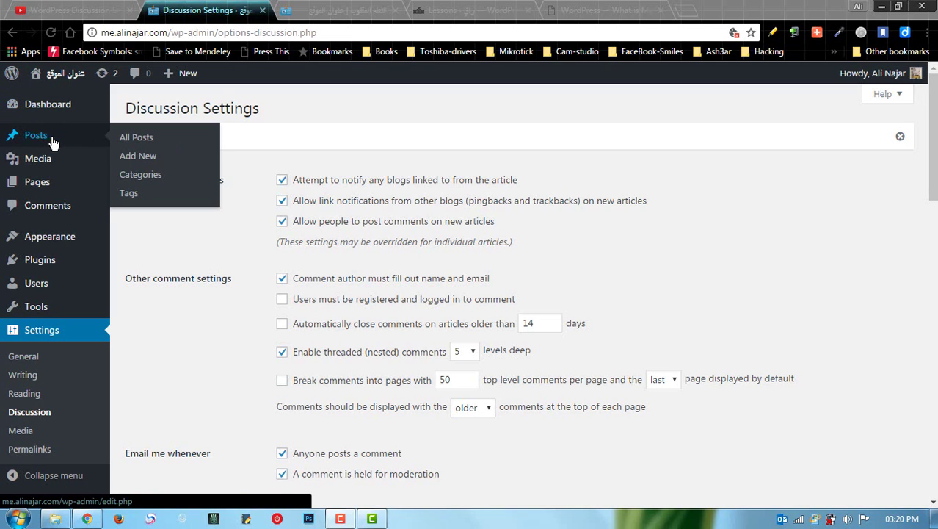
right_click(143, 162)
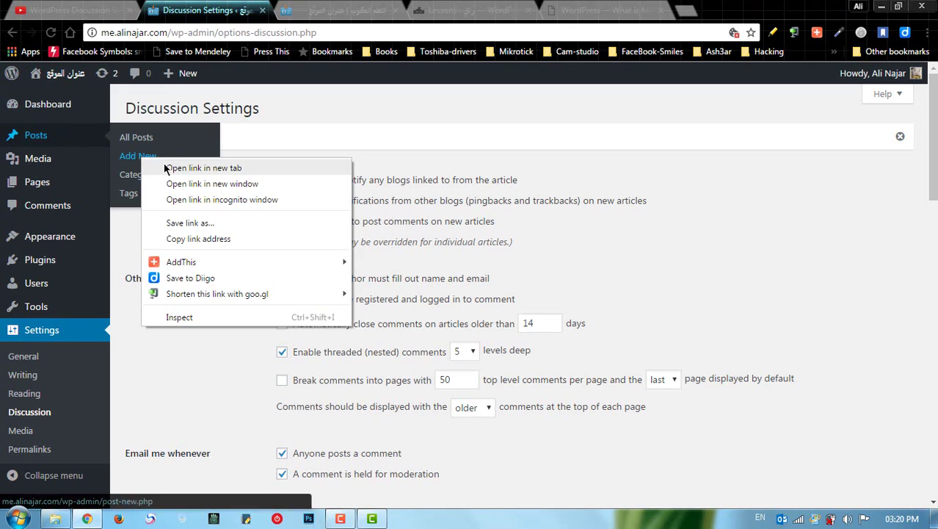
left_click(168, 168)
left_click(328, 10)
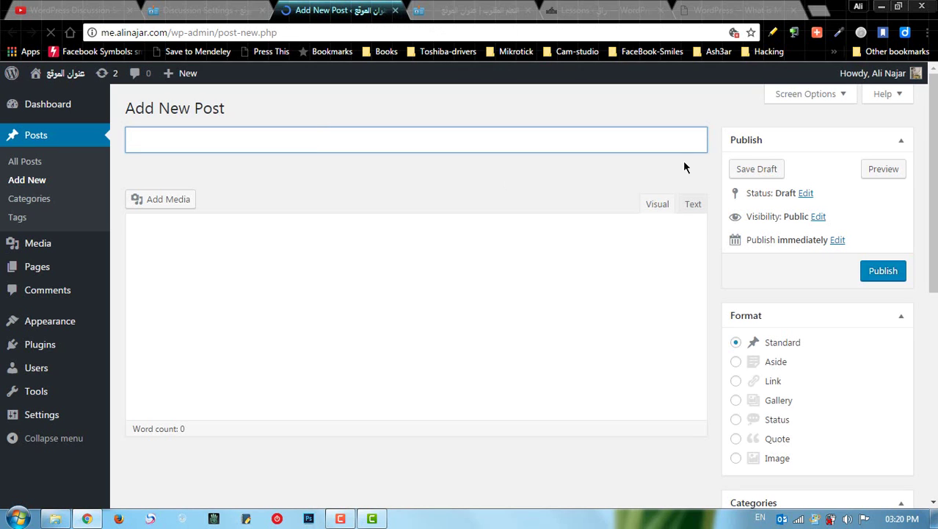
scroll(516, 227, "down", 3)
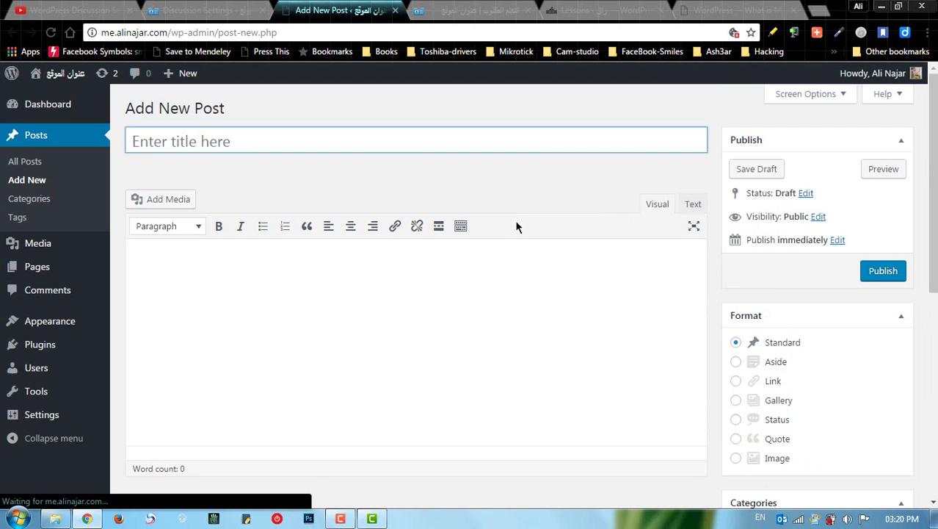
scroll(505, 233, "down", 2)
scroll(505, 238, "up", 2)
scroll(504, 239, "up", 1)
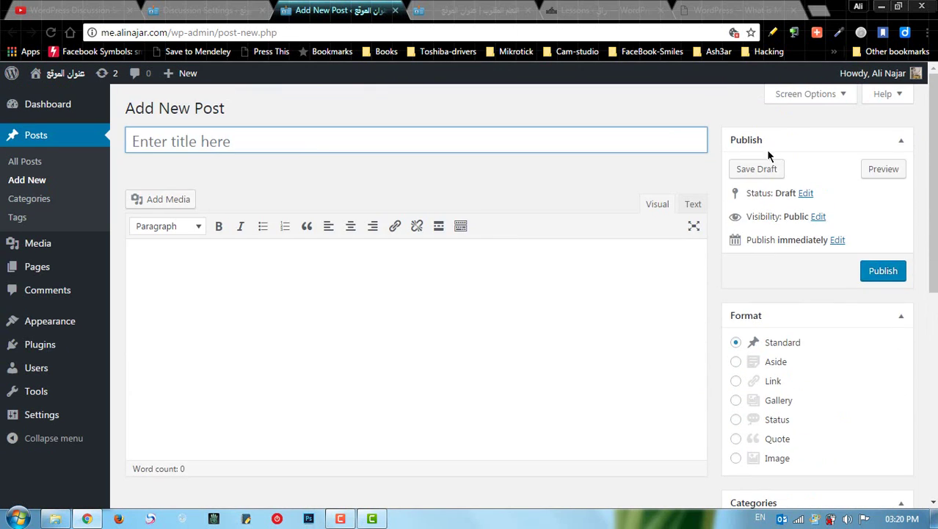
Step: Show the Excerpt and Send Trackbacks boxes in the new post editor
left_click(801, 99)
left_click(394, 124)
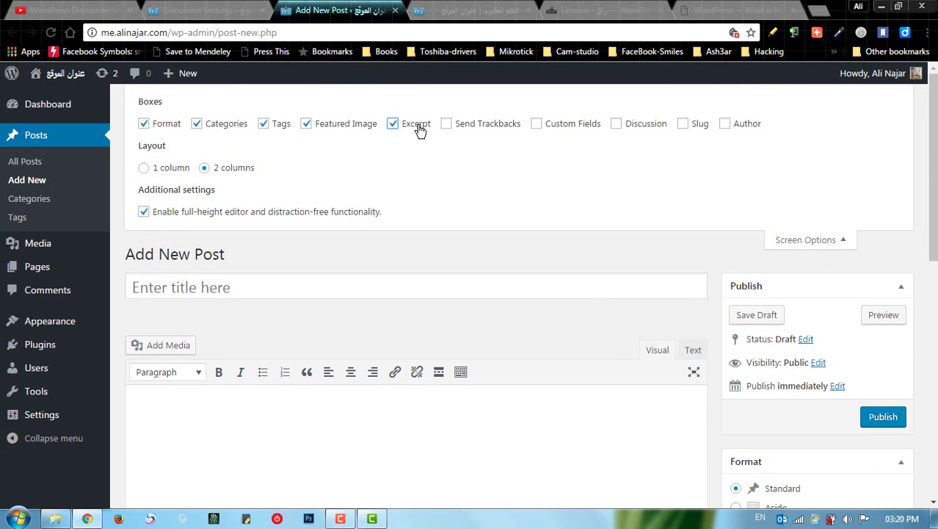
left_click(446, 125)
scroll(496, 235, "down", 1)
scroll(519, 272, "down", 8)
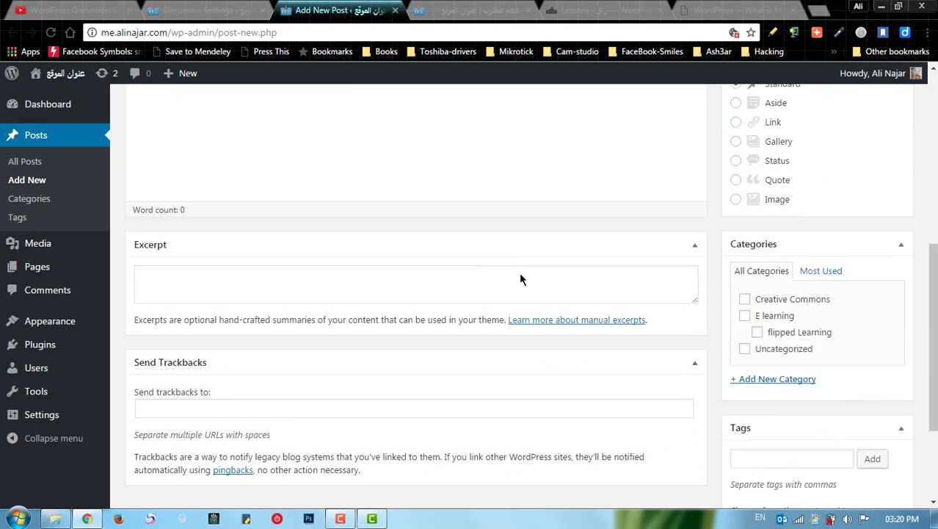
Step: Examine the Send Trackbacks field and its note on separating multiple URLs, and close the new post page
left_click(149, 265)
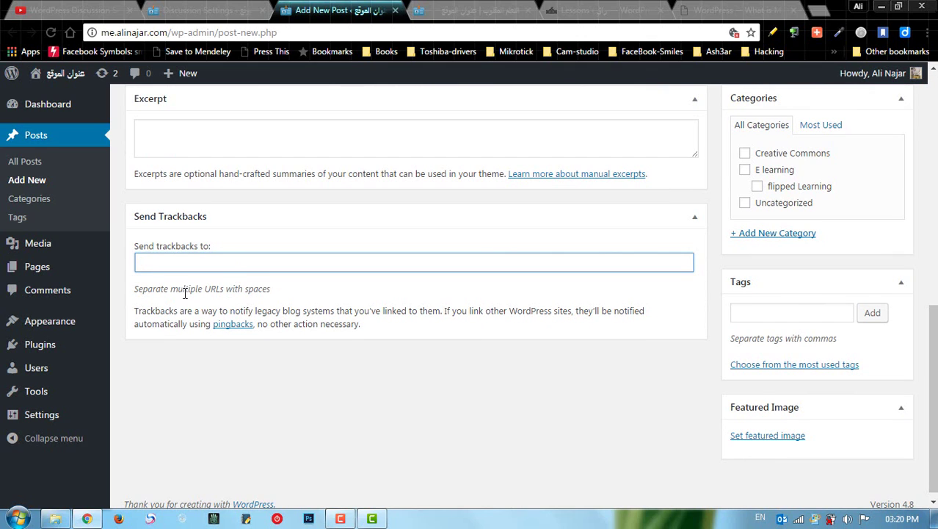
left_click_drag(185, 288, 243, 287)
left_click(244, 288)
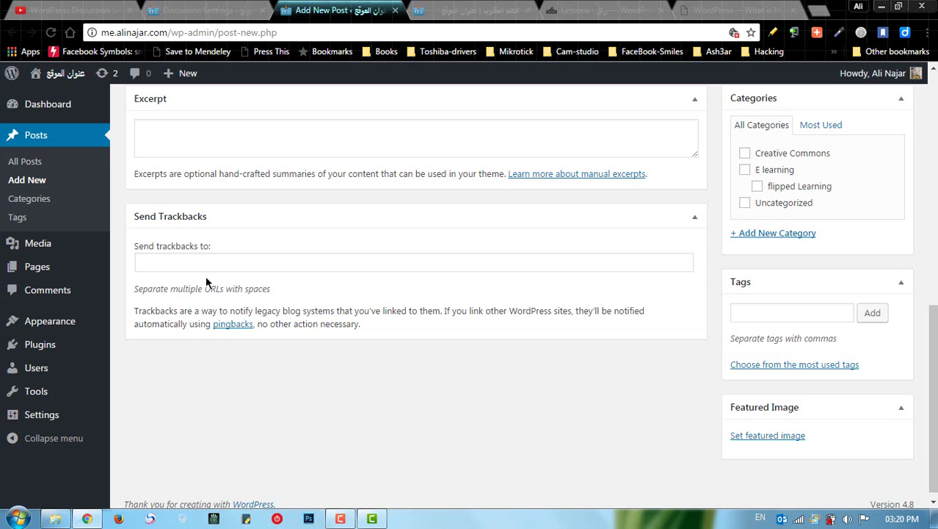
left_click(395, 10)
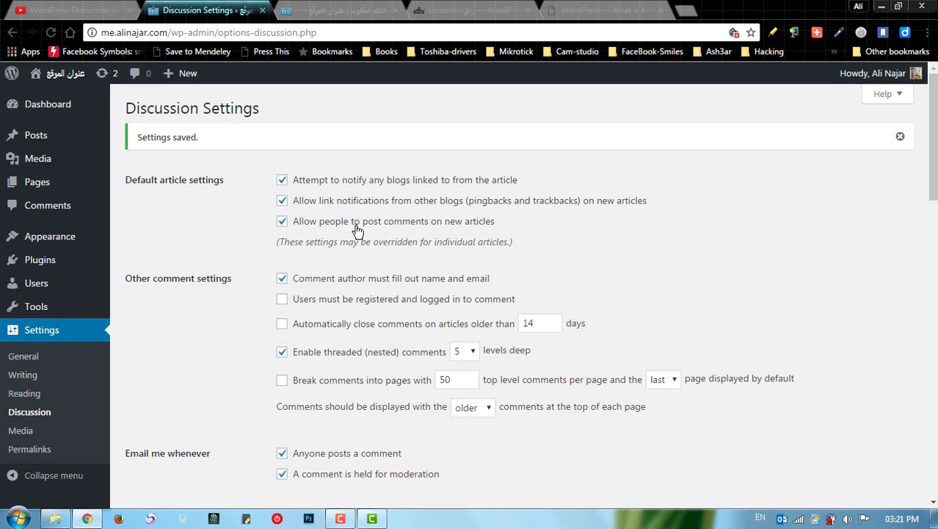
Step: Examine the existing comment, the reply form and the logged-in account on the التعلم المقلوب post page
scroll(213, 250, "down", 1)
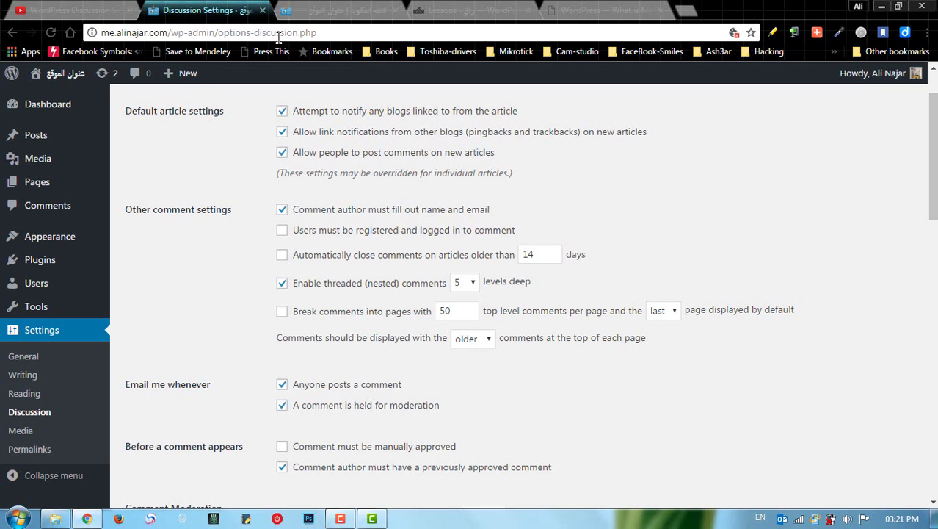
left_click(326, 13)
scroll(410, 248, "down", 2)
scroll(410, 249, "up", 3)
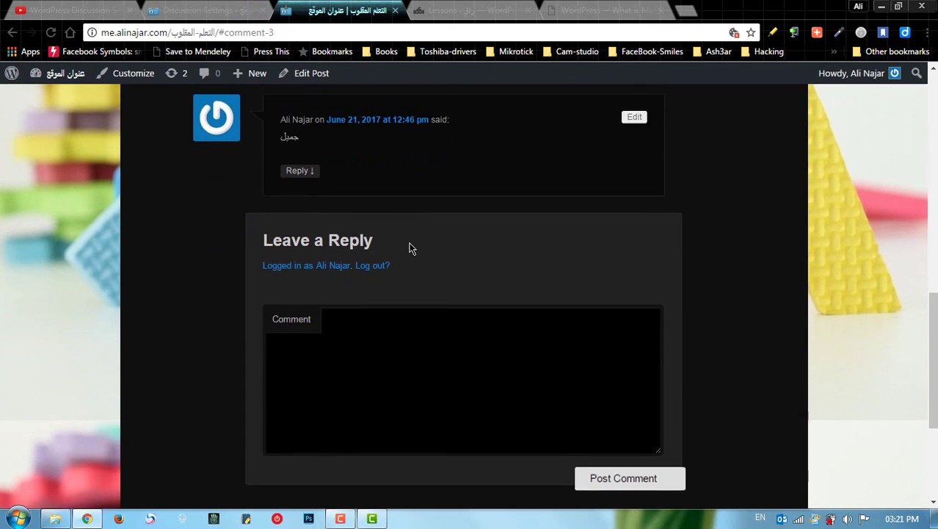
scroll(373, 353, "down", 2)
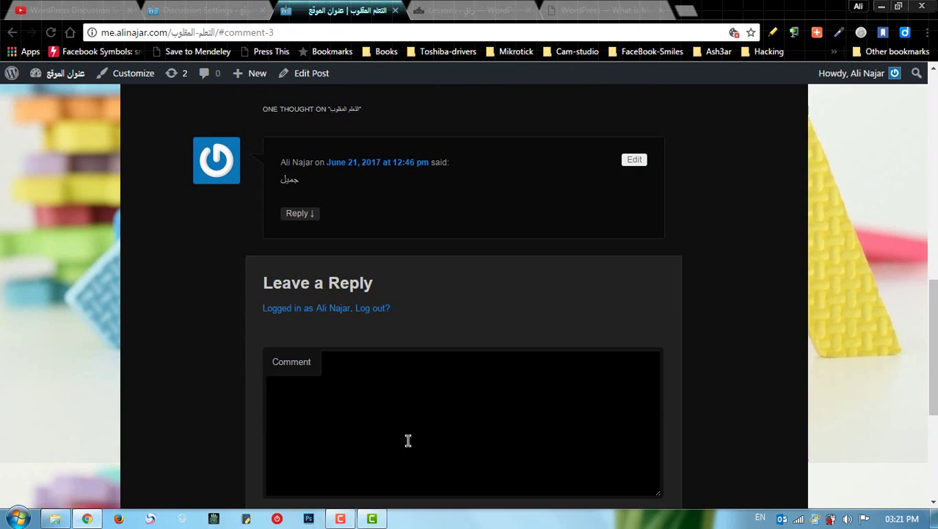
left_click(393, 388)
scroll(392, 387, "up", 4)
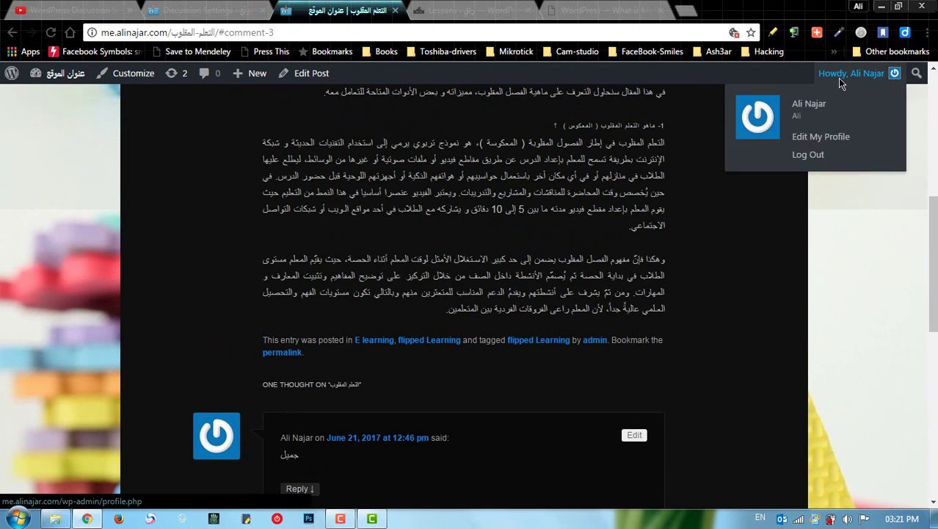
scroll(374, 334, "down", 4)
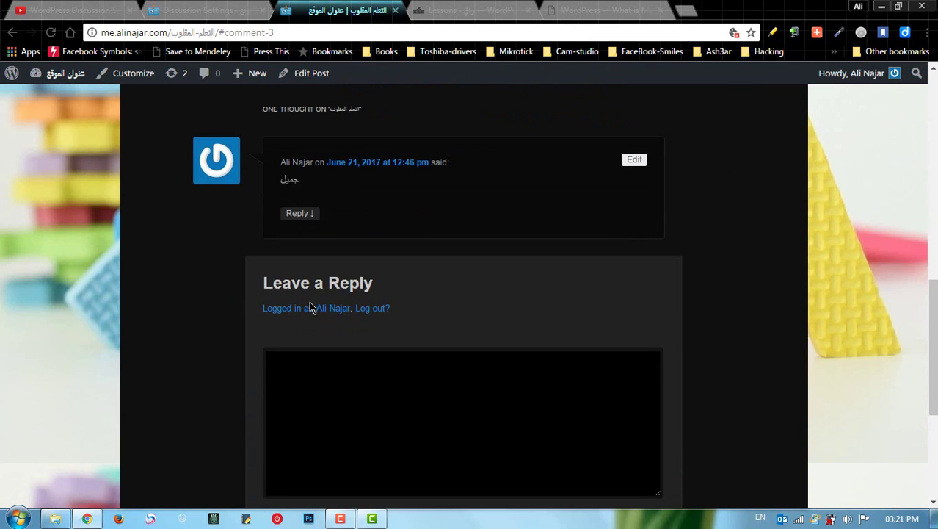
Step: Return to the Discussion Settings, try 5 days for automatically closing comments on older articles, and restore 14 days
left_click(202, 10)
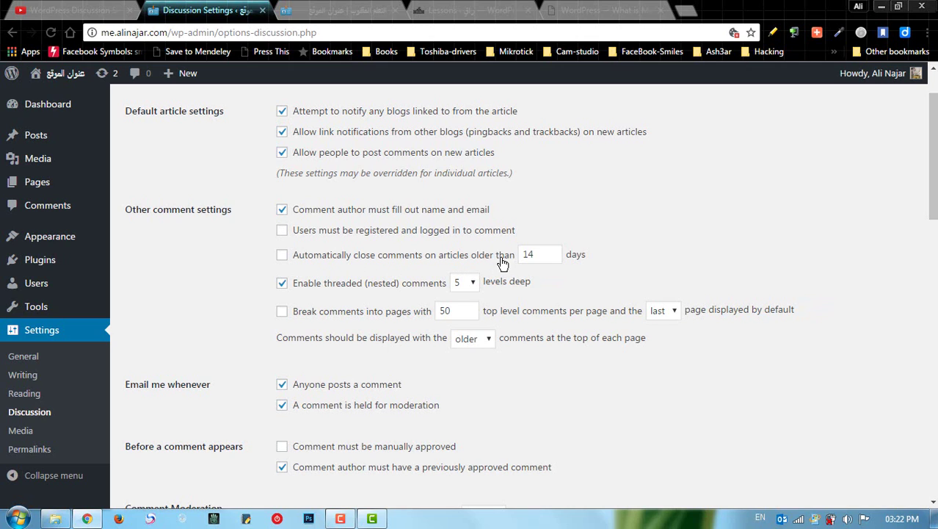
left_click(552, 257)
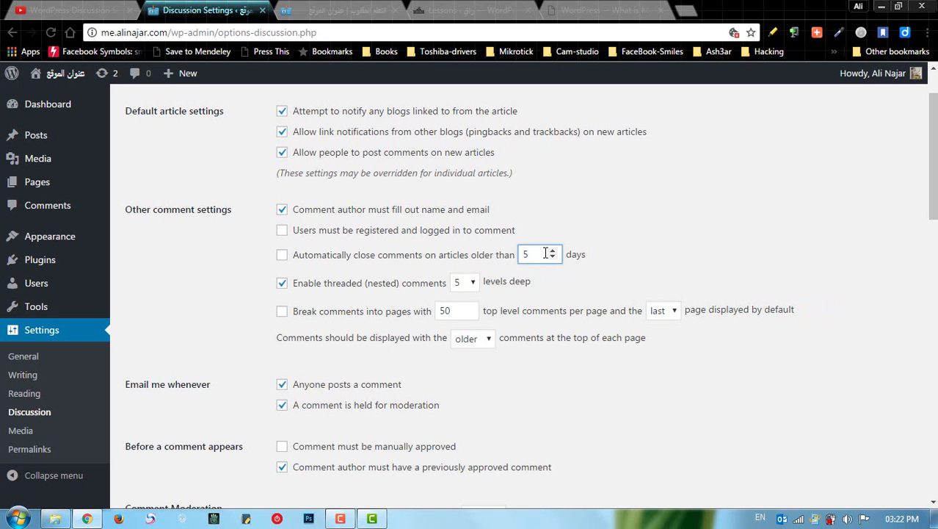
key("BackSpace")
type("14")
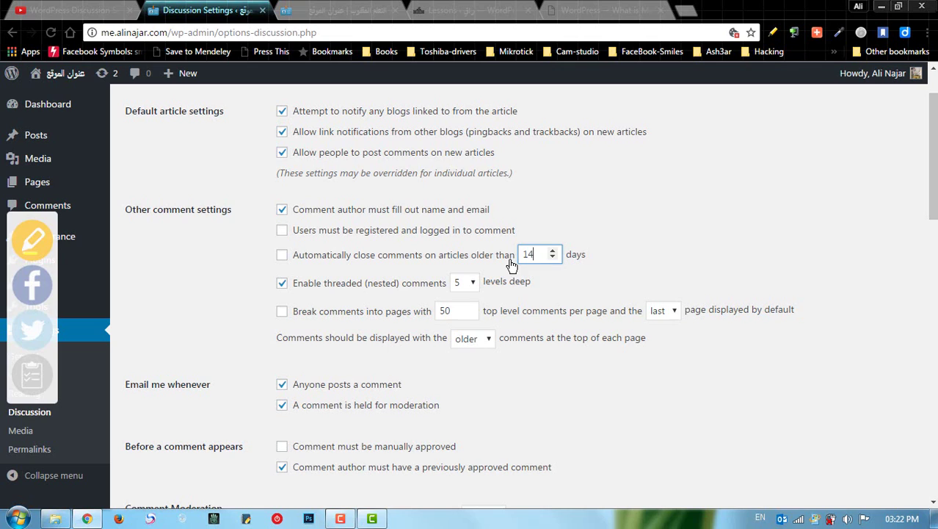
left_click(380, 268)
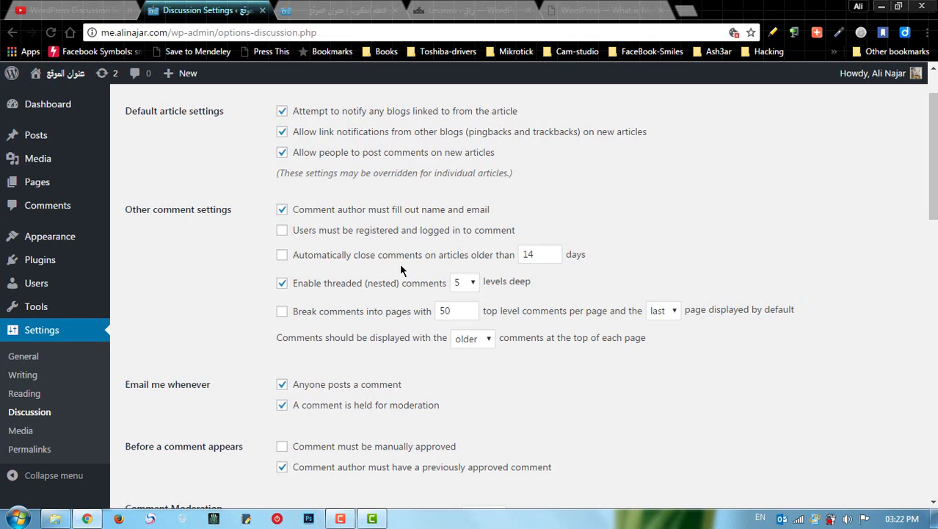
left_click(536, 254)
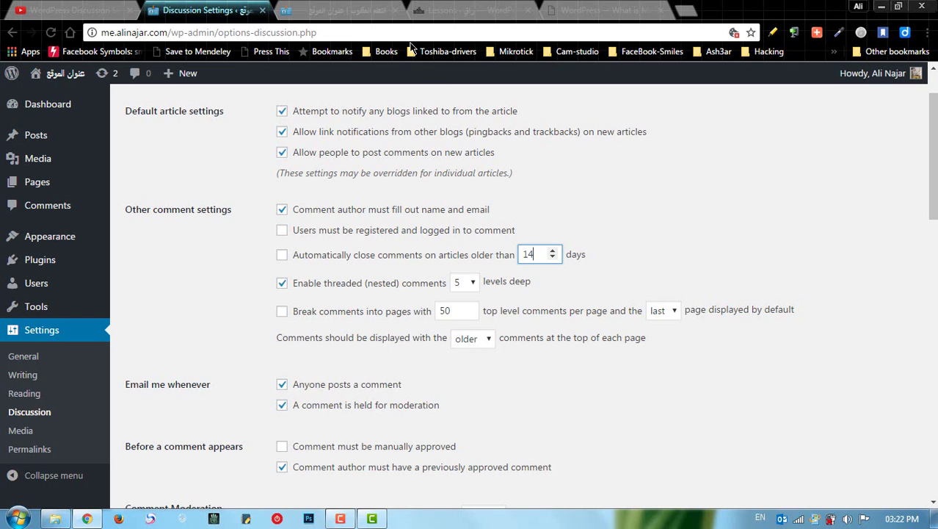
Step: Post the reply "111" under the existing comment on the التعلم المقلوب post
left_click(345, 10)
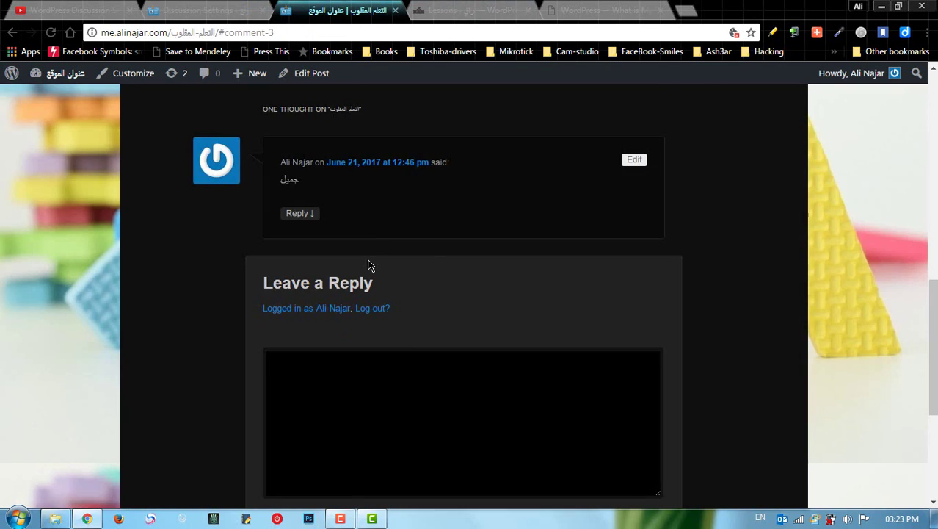
scroll(368, 262, "up", 3)
left_click(297, 419)
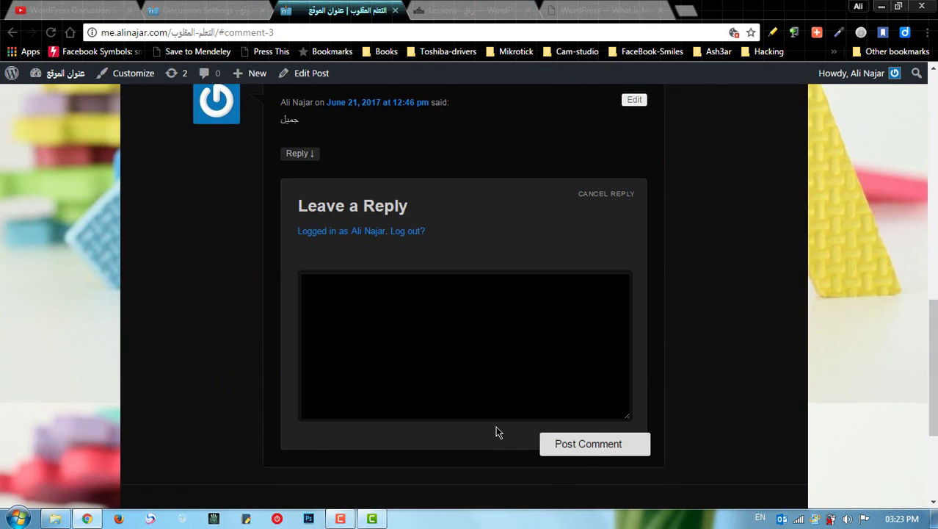
type("111")
left_click(597, 444)
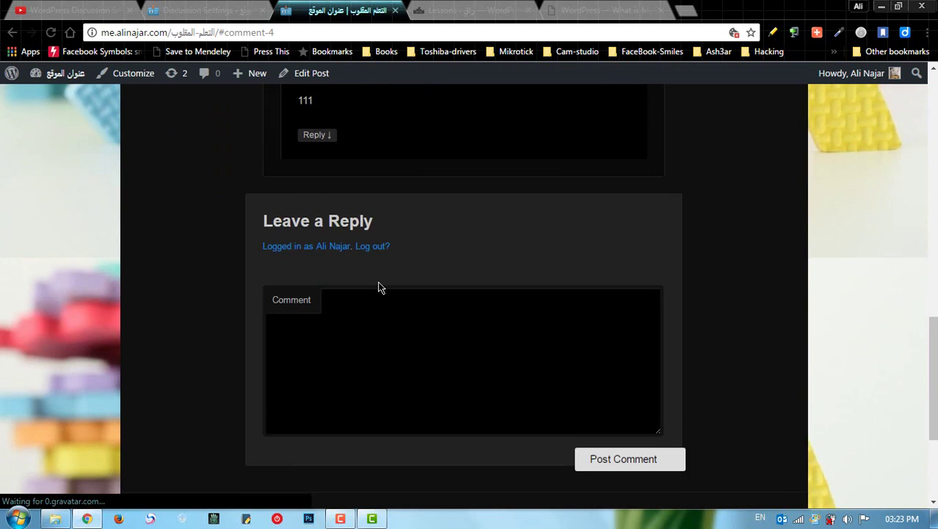
scroll(380, 286, "up", 2)
scroll(341, 285, "up", 2)
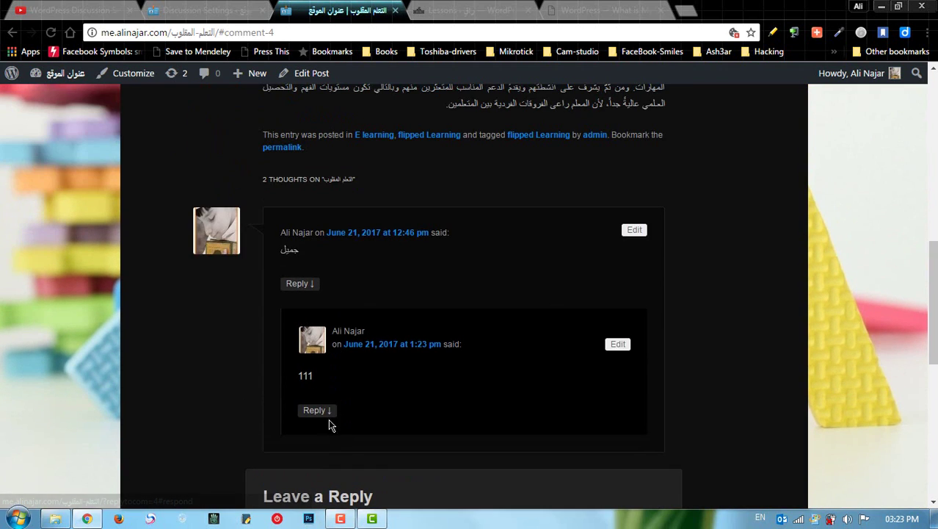
Step: Return to the Discussion Settings and view the available depth levels for threaded comments without changing the selection
left_click(232, 14)
left_click(459, 284)
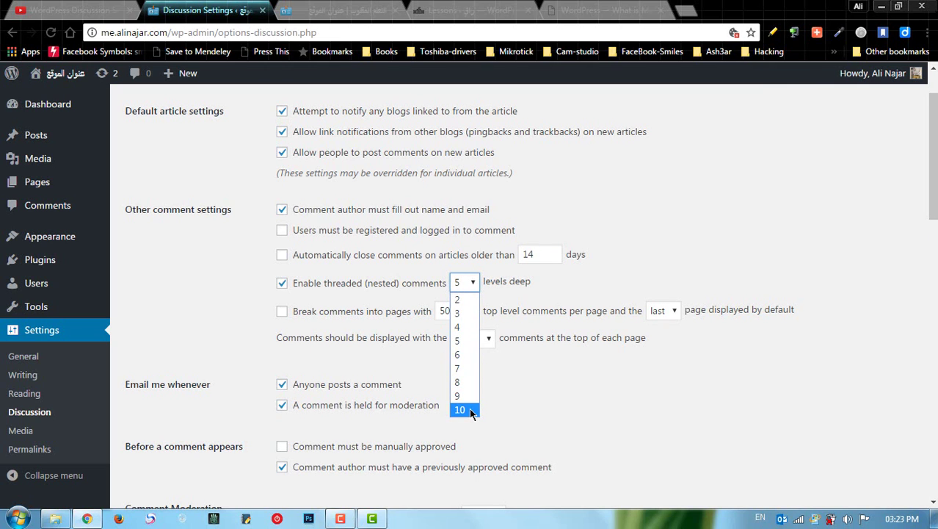
left_click(587, 288)
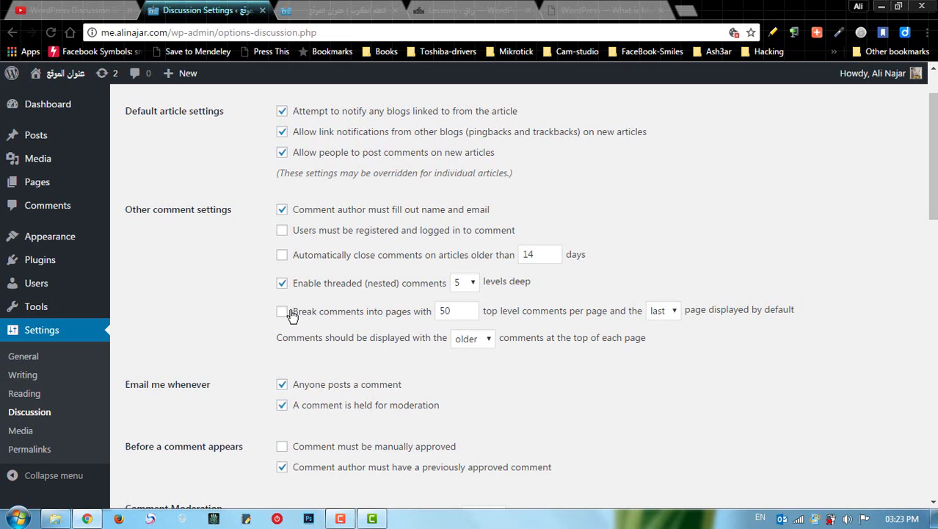
Step: Examine the number of top-level comments per page and the older or newer display order options
left_click(451, 312)
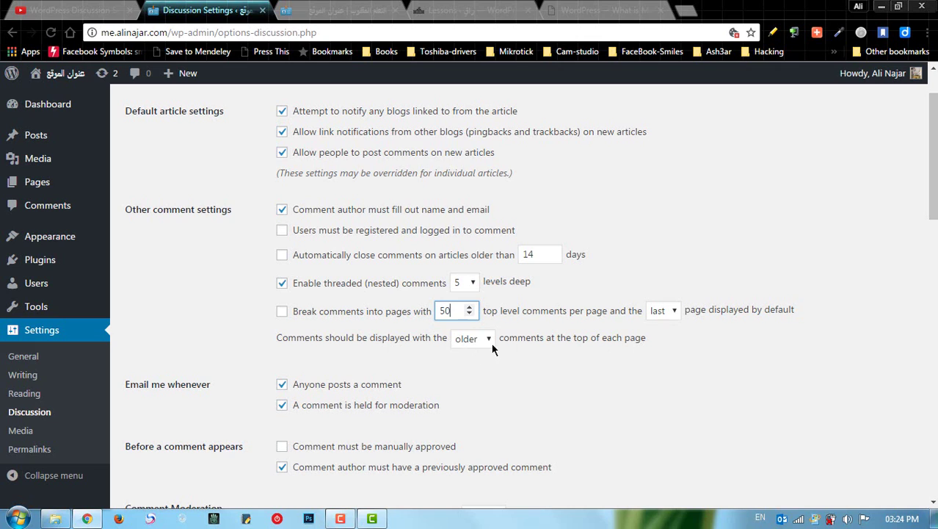
double_click(447, 311)
left_click(485, 339)
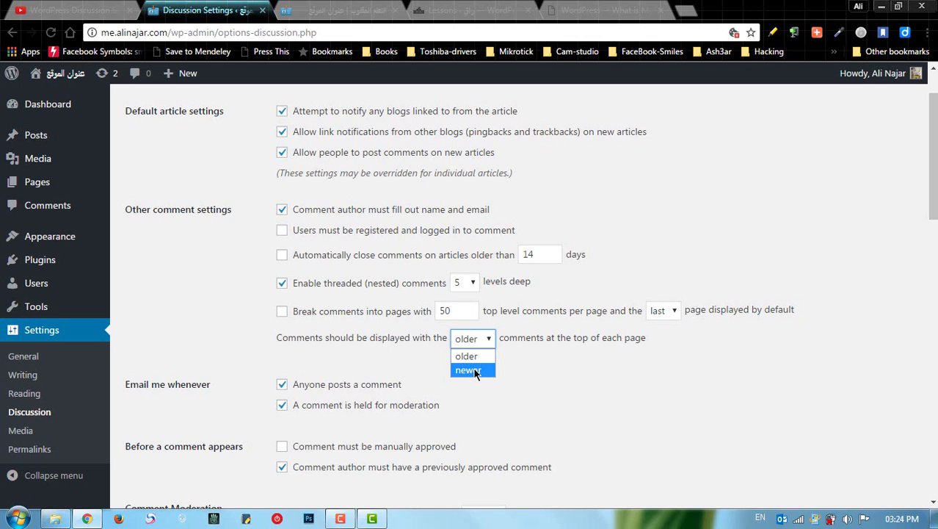
left_click(461, 314)
left_click(461, 313)
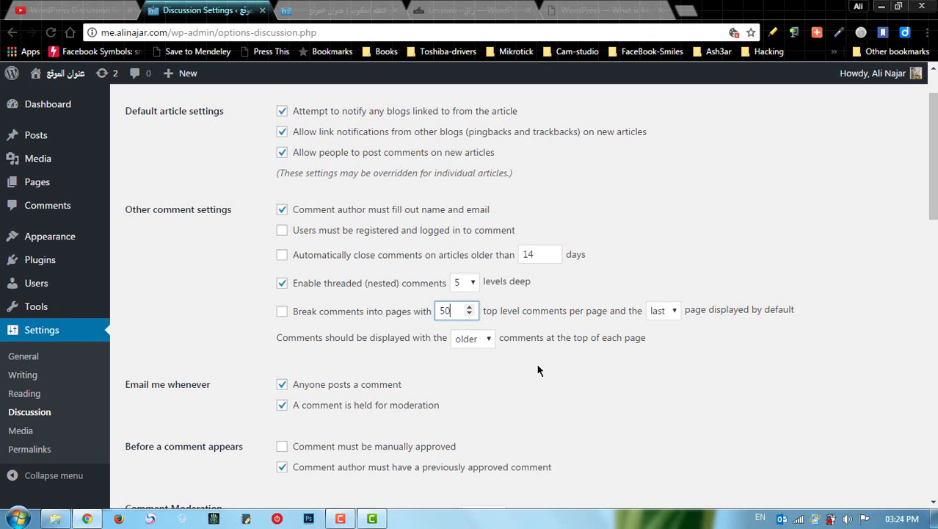
left_click(195, 378)
Step: Review the email notification settings alongside the comments on the التعلم المقلوب post, and return to the Discussion Settings
scroll(195, 378, "down", 2)
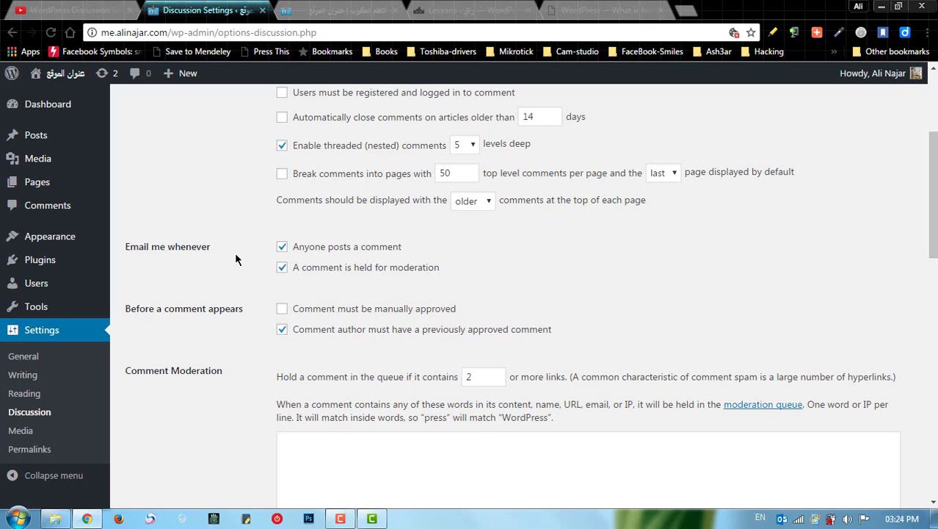
left_click(334, 11)
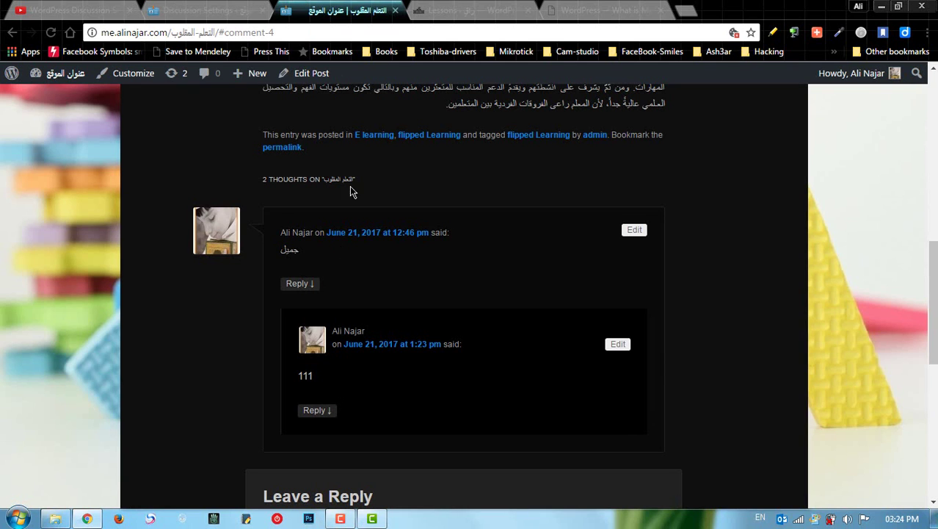
left_click(228, 10)
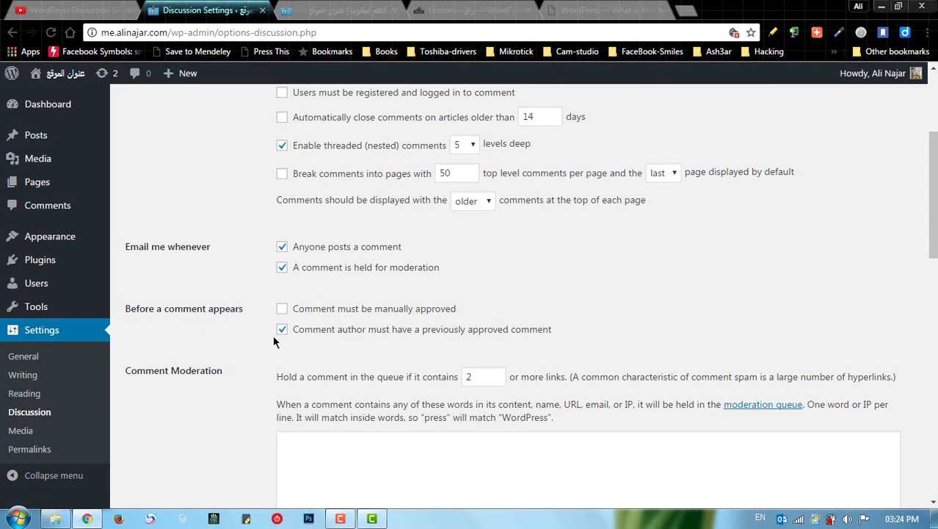
Step: Check the admin email address in the General Settings and return to the Discussion Settings
left_click(25, 357)
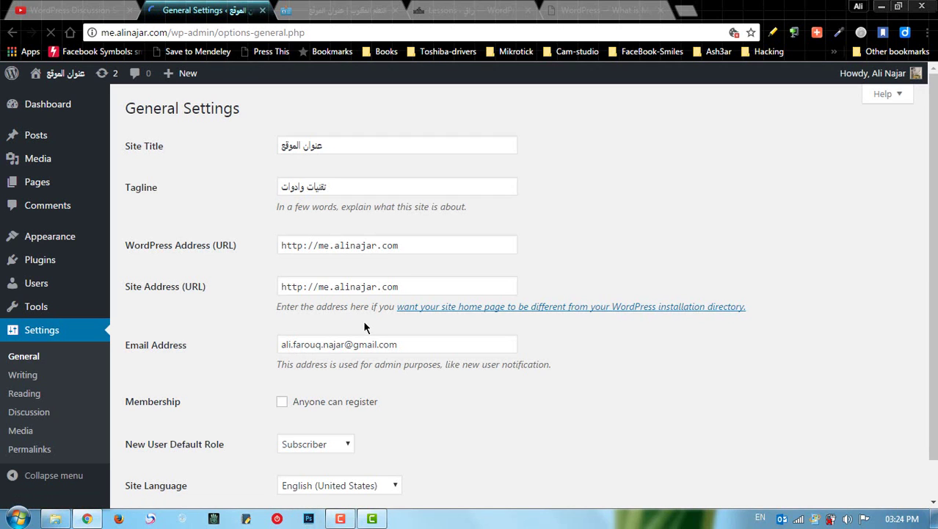
left_click(323, 344)
left_click_drag(318, 344, 406, 344)
left_click(406, 344)
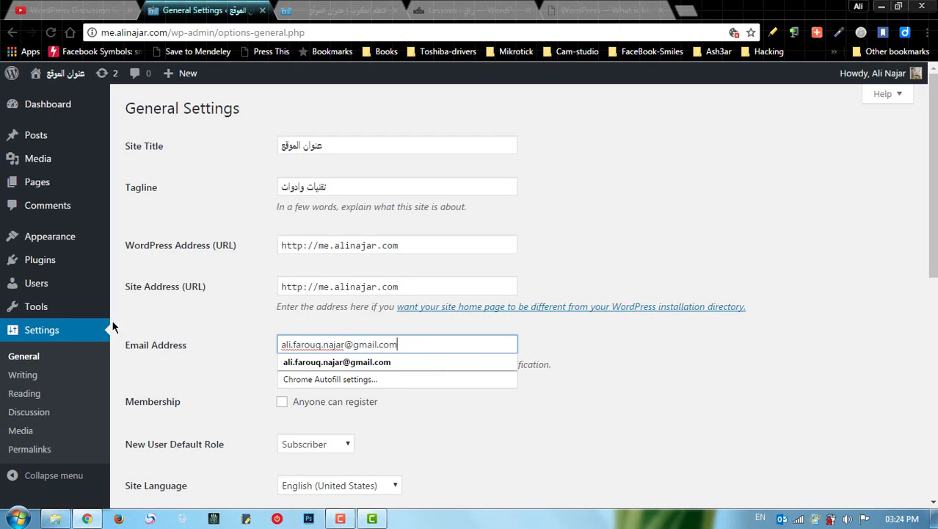
left_click(38, 416)
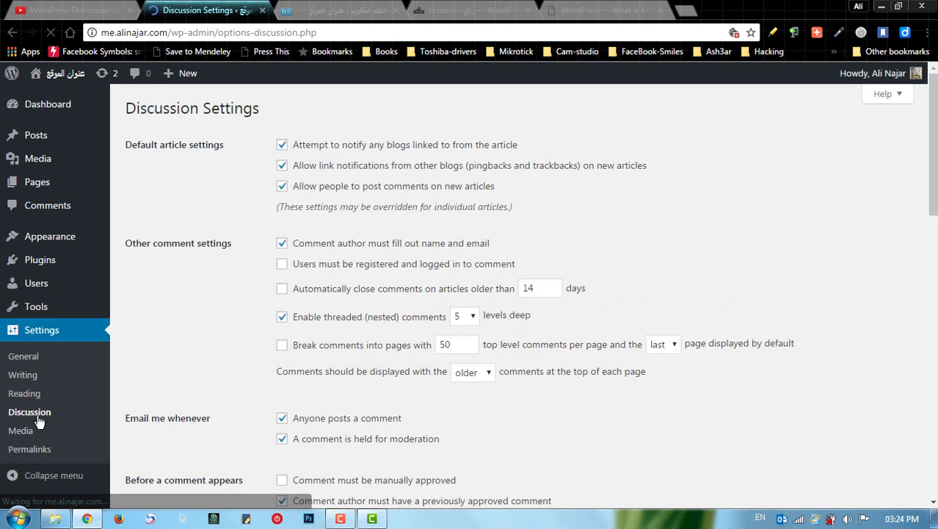
Step: Turn off the email notifications for anyone posting a comment and for a comment being held for moderation
scroll(309, 356, "down", 1)
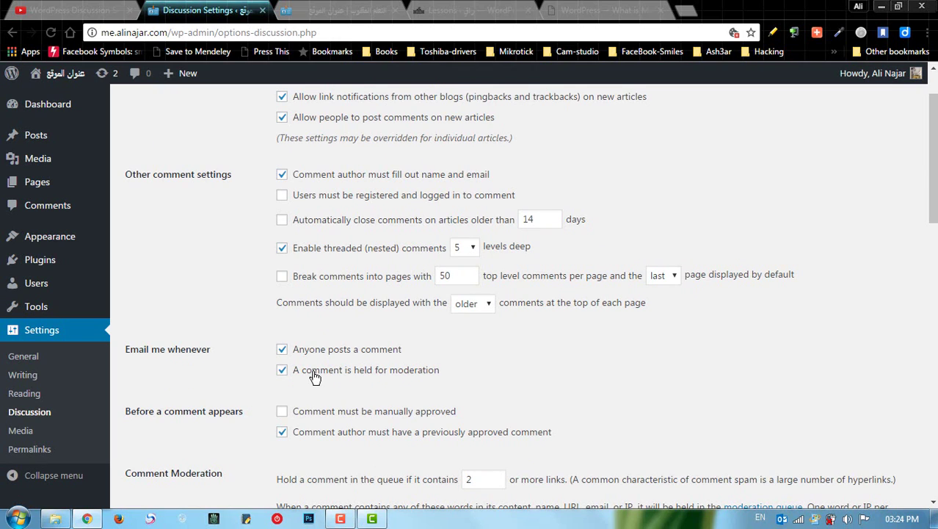
left_click(315, 374)
left_click(320, 357)
Step: Review the comment approval rules and the Comment Moderation link limit, and activate the empty moderation word list
scroll(289, 357, "down", 1)
scroll(290, 360, "down", 1)
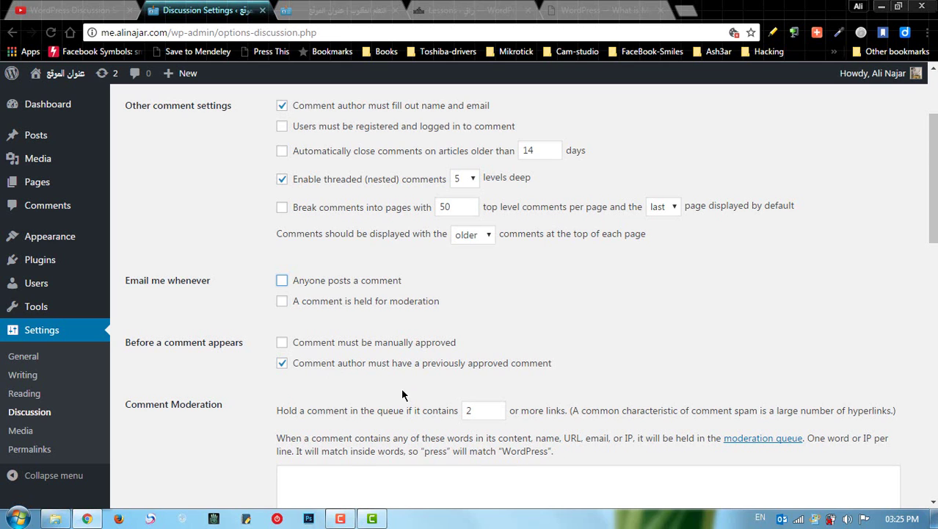
scroll(431, 389, "down", 1)
scroll(431, 390, "down", 3)
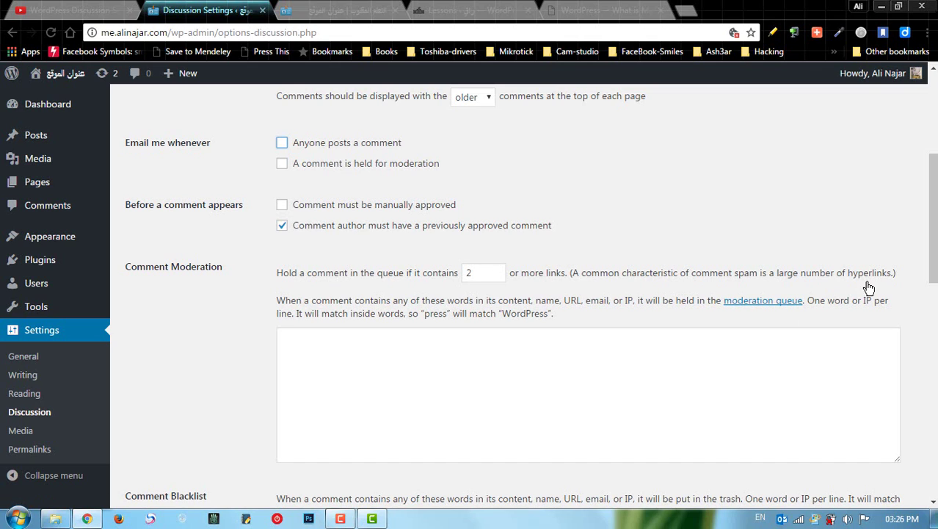
left_click(424, 341)
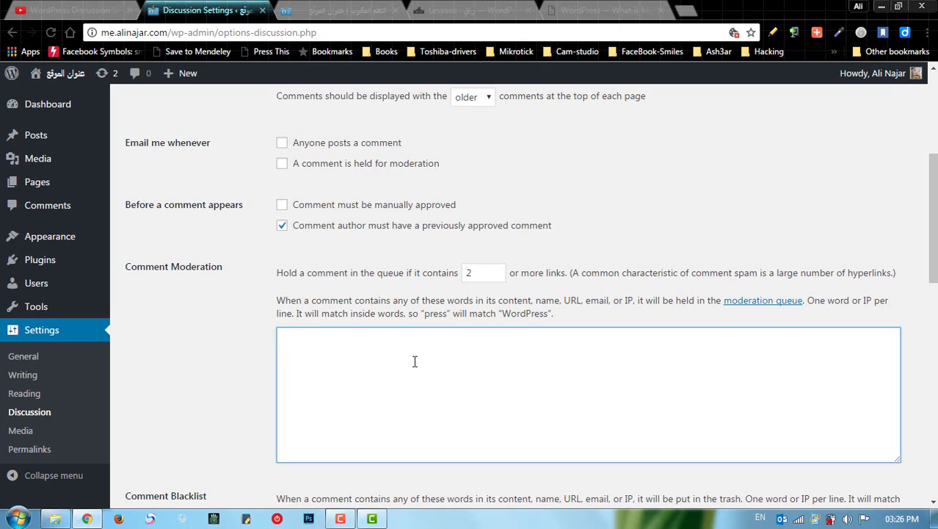
Step: Review the Comment Blacklist description and activate its empty word list
scroll(414, 358, "down", 2)
scroll(359, 324, "down", 2)
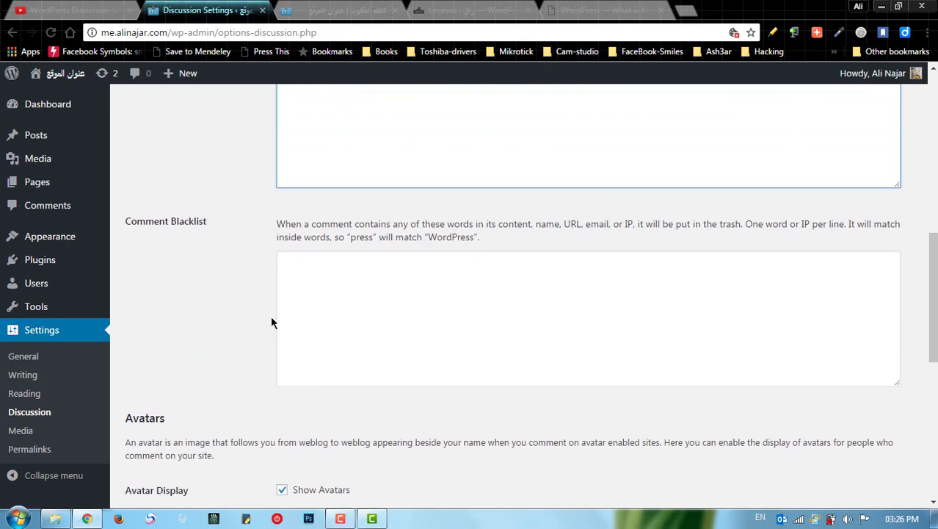
left_click(311, 272)
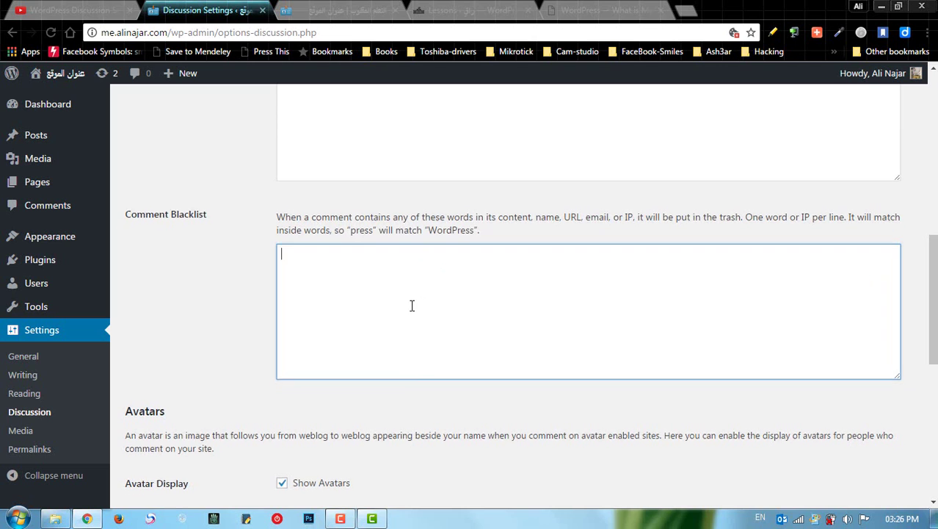
Step: Compare the Avatars settings with the commenter avatars on the التعلم المقلوب post, and return to the Discussion Settings
scroll(390, 312, "down", 3)
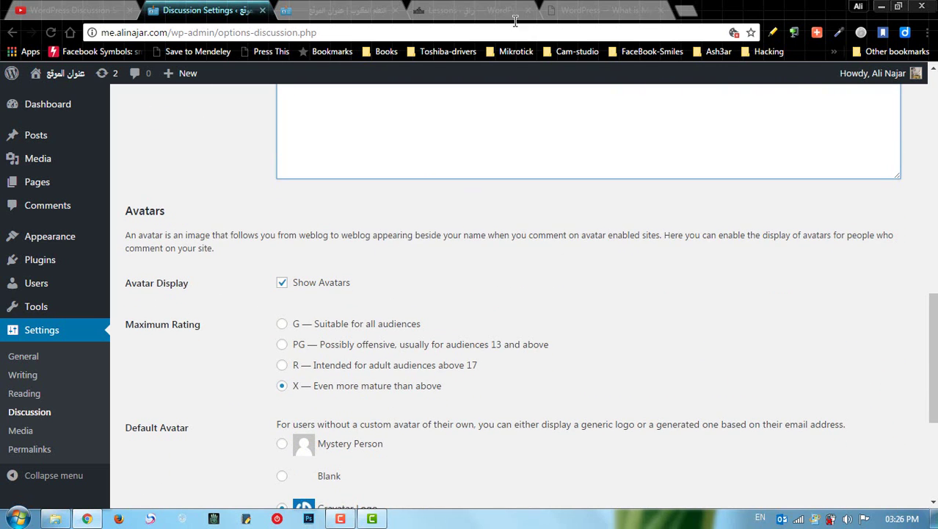
left_click(470, 10)
left_click(381, 9)
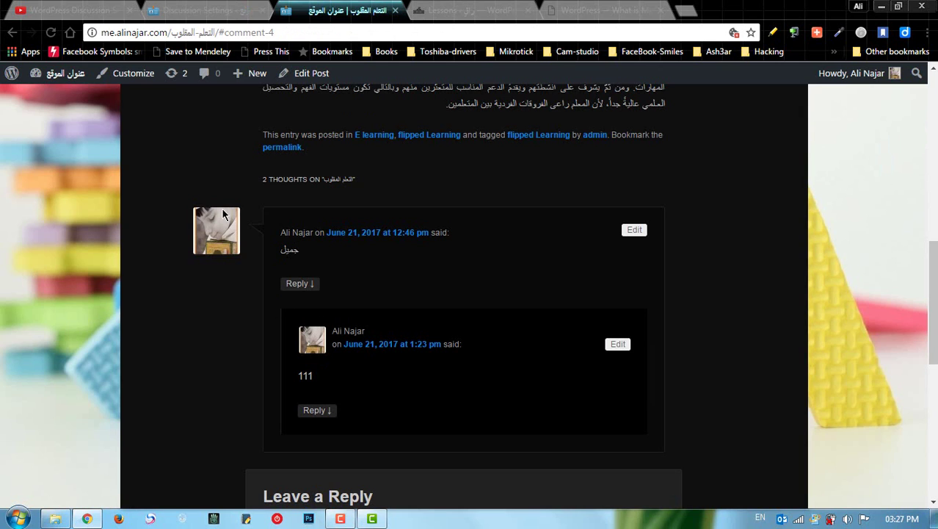
left_click(202, 10)
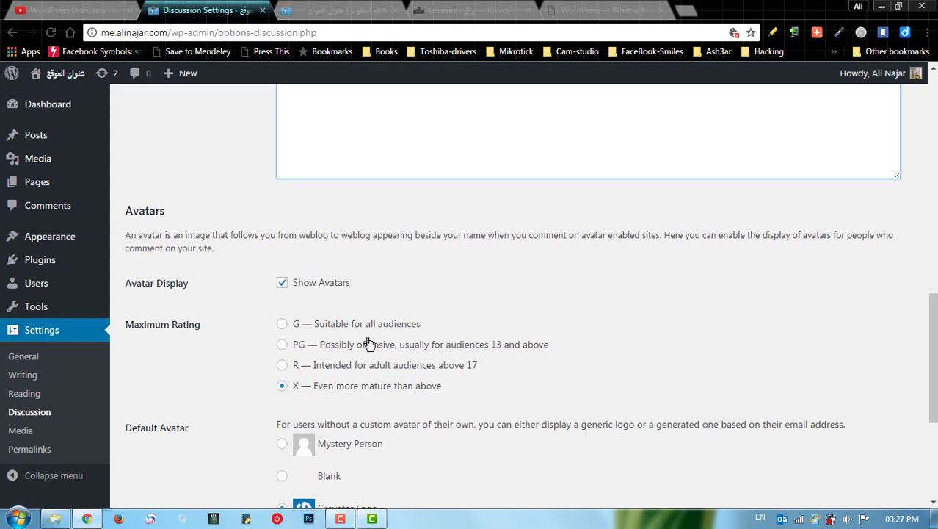
Step: Set the maximum avatar rating to G — Suitable for all audiences, and close the "WordPress — What is" browser tab
scroll(371, 344, "down", 2)
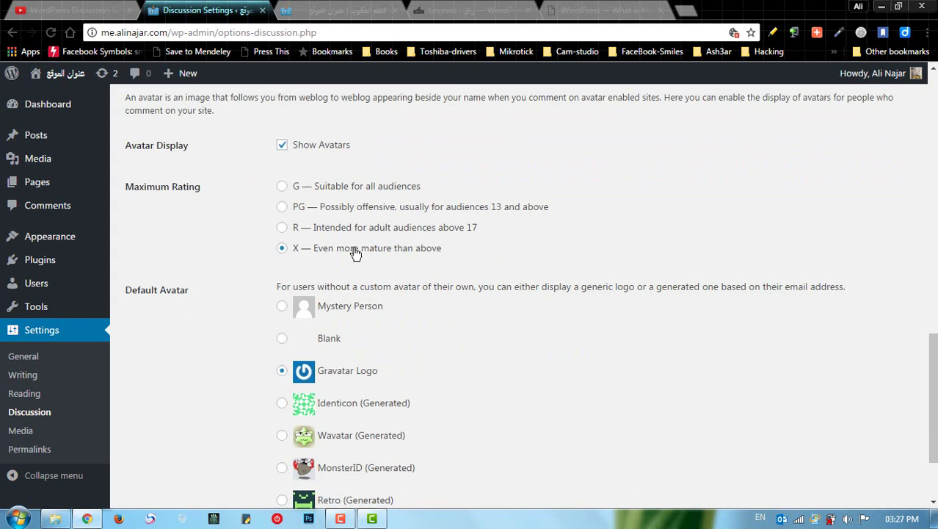
left_click(283, 187)
left_click(661, 10)
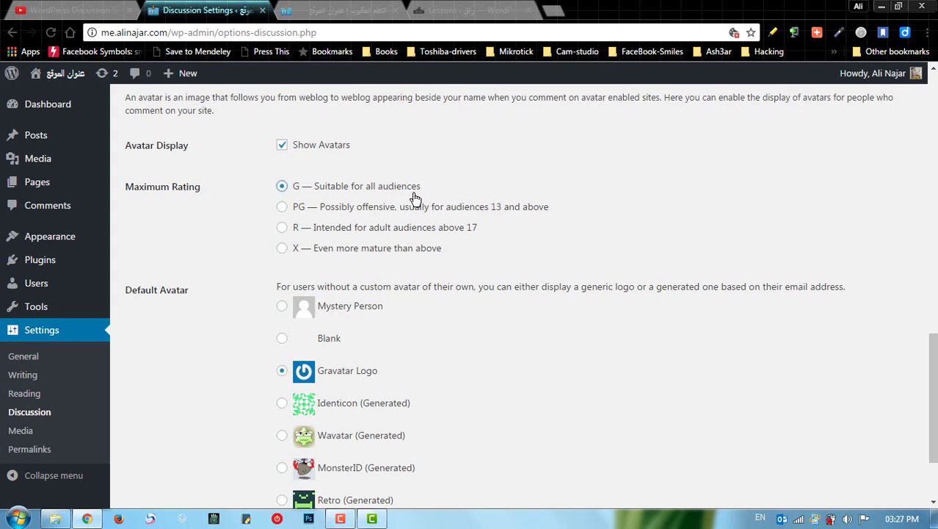
Step: Review the default avatar choices without changing the selection, and save the Discussion Settings
scroll(235, 266, "down", 2)
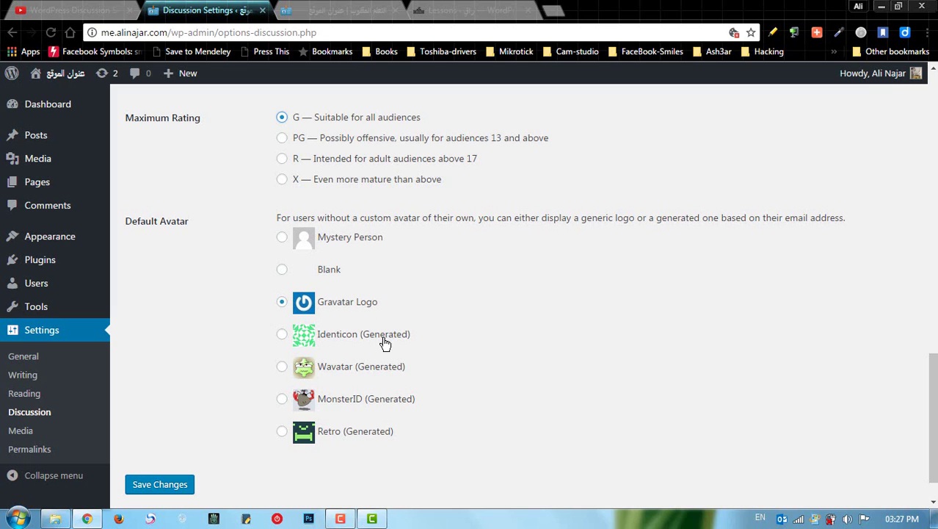
left_click(160, 489)
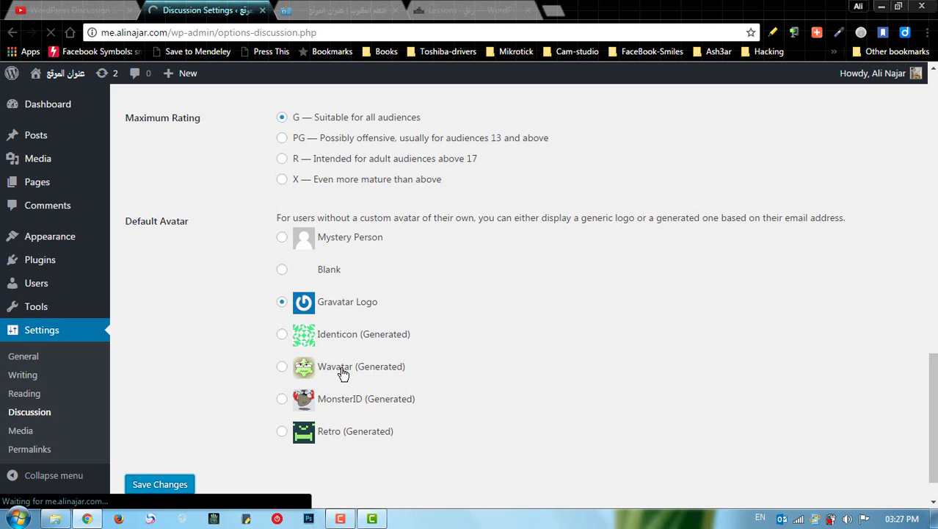